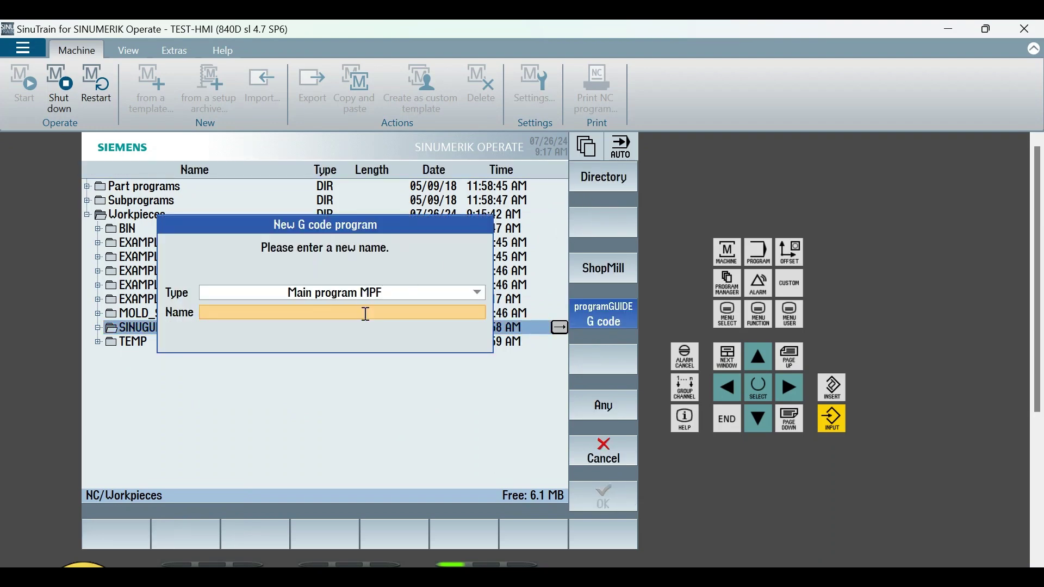
type("WRT")
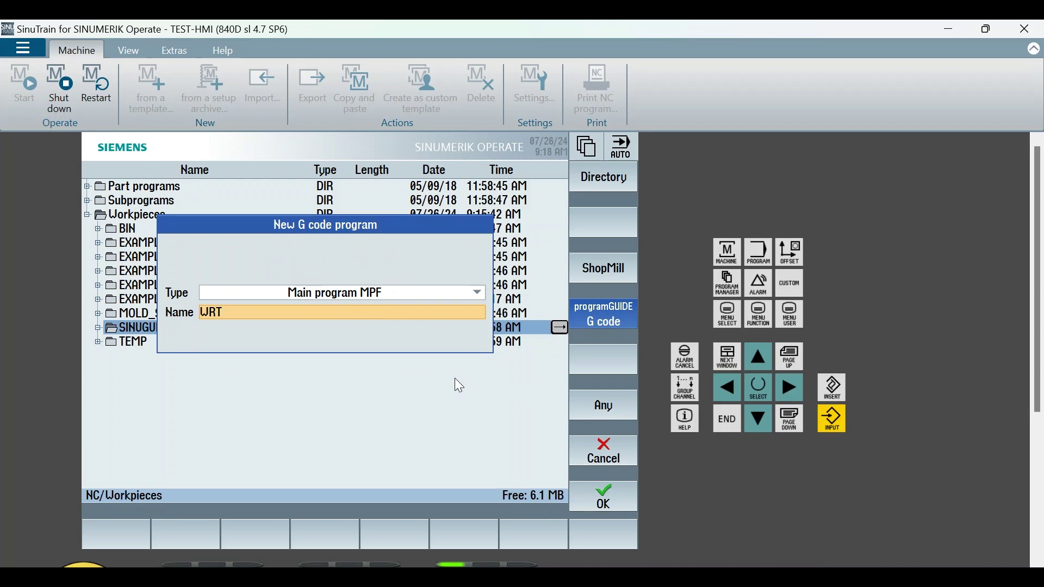
Create the WRT program and declare DEF STRING[80] _PATH and DEF INT _ERR.
left_click(604, 497)
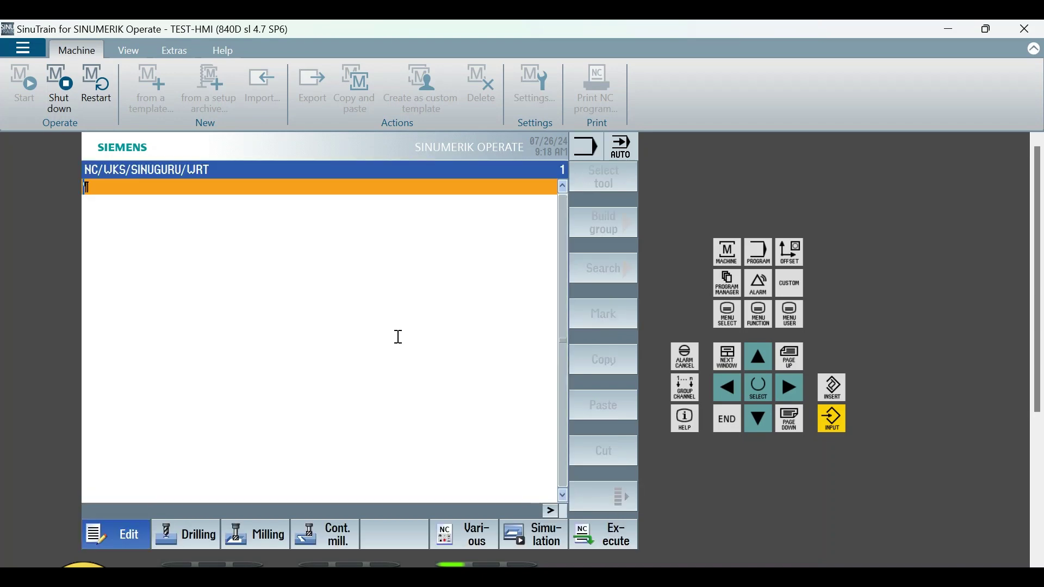
type("DE")
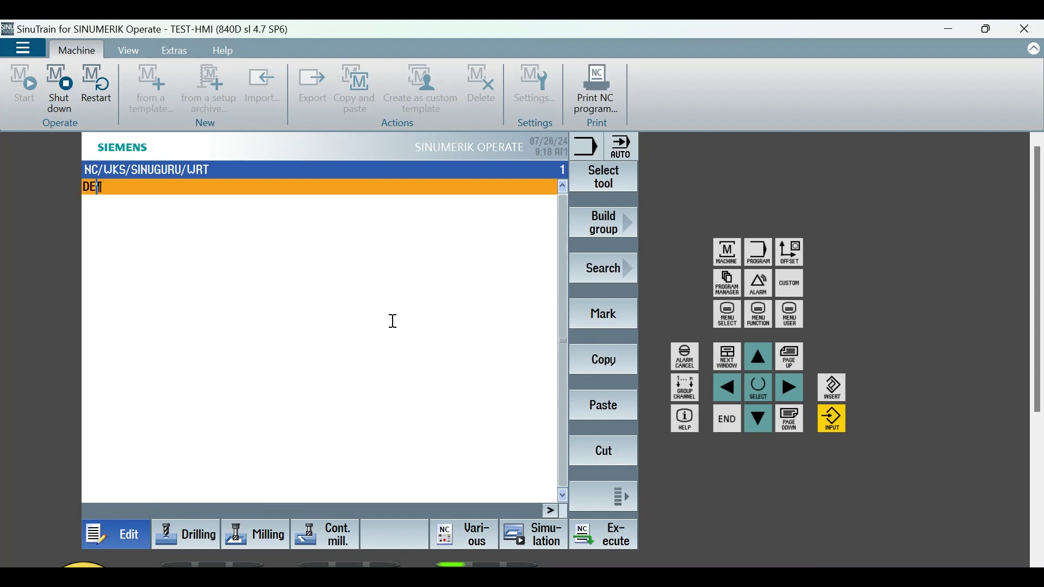
type("F S")
type("TRING")
type("[")
type("80")
type("] _")
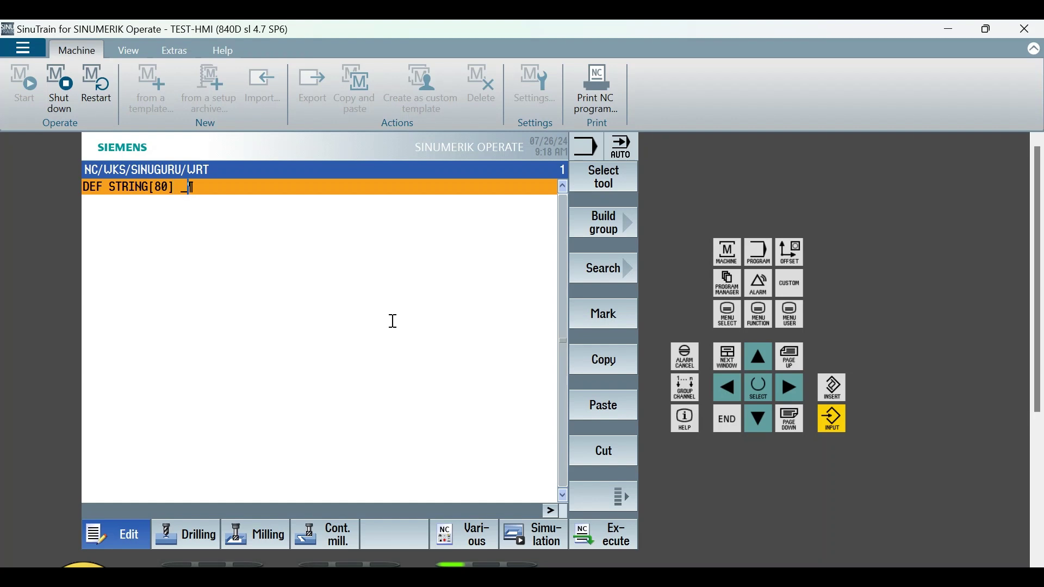
type("PATH")
key("Return")
type("DE")
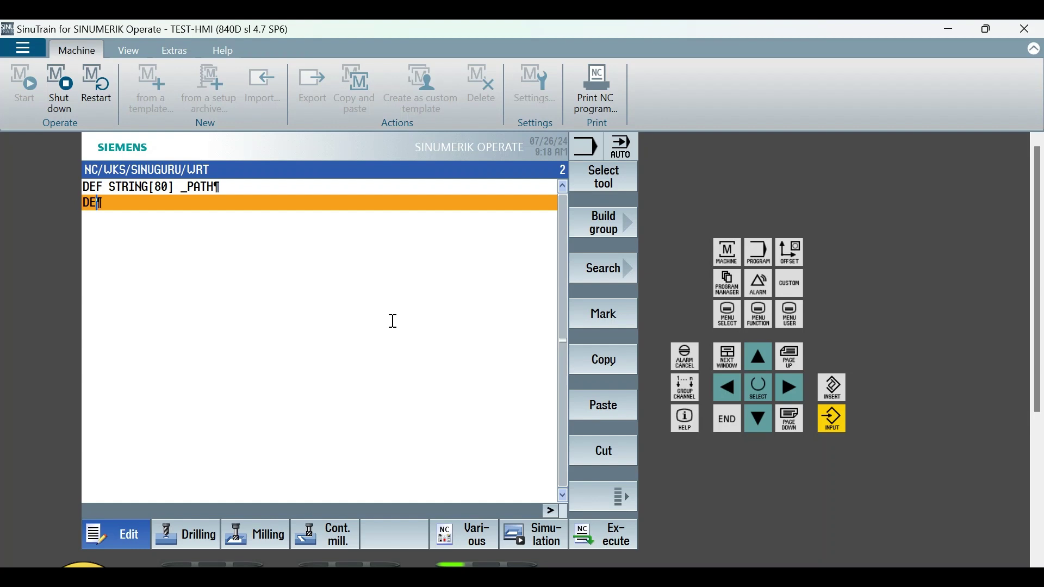
type("F ")
type("INT ")
type("_ERR")
Add MSG(<<_PATH), M00 and M30 lines below the _PATH assignment, then open WRT for execution.
key("Return")
key("Return")
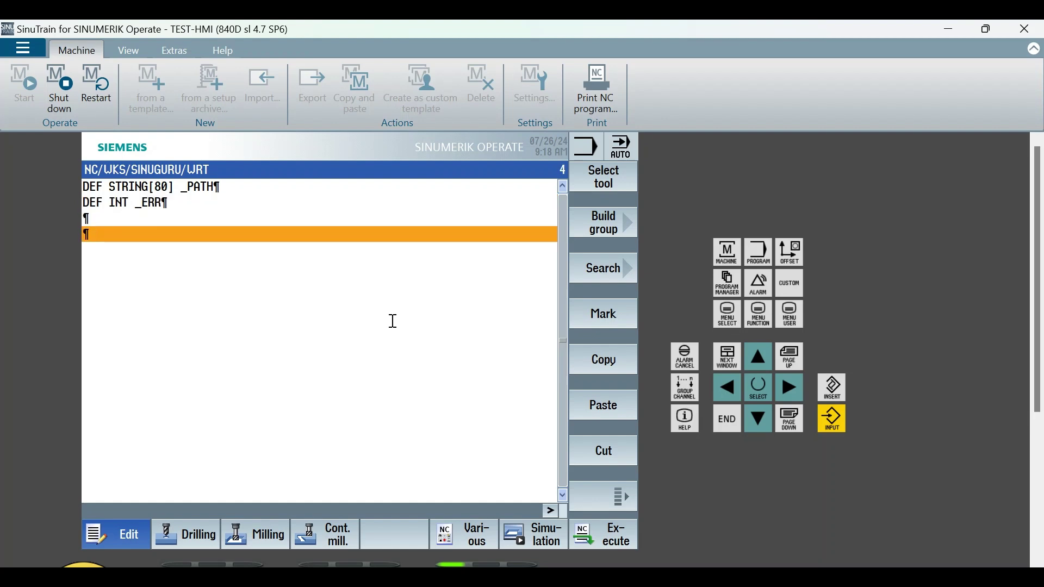
type("_")
type("PATH ")
type("= ")
type("$")
type("P")
type("_PATH")
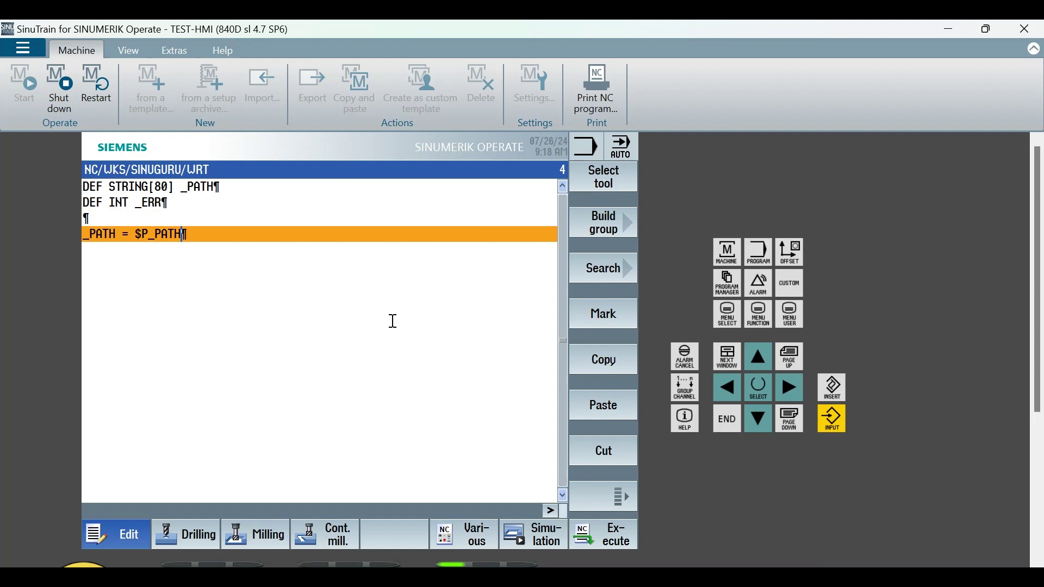
type("[")
type("$")
type("P")
type("_")
type("STACK")
type("]")
key("Return")
key("Return")
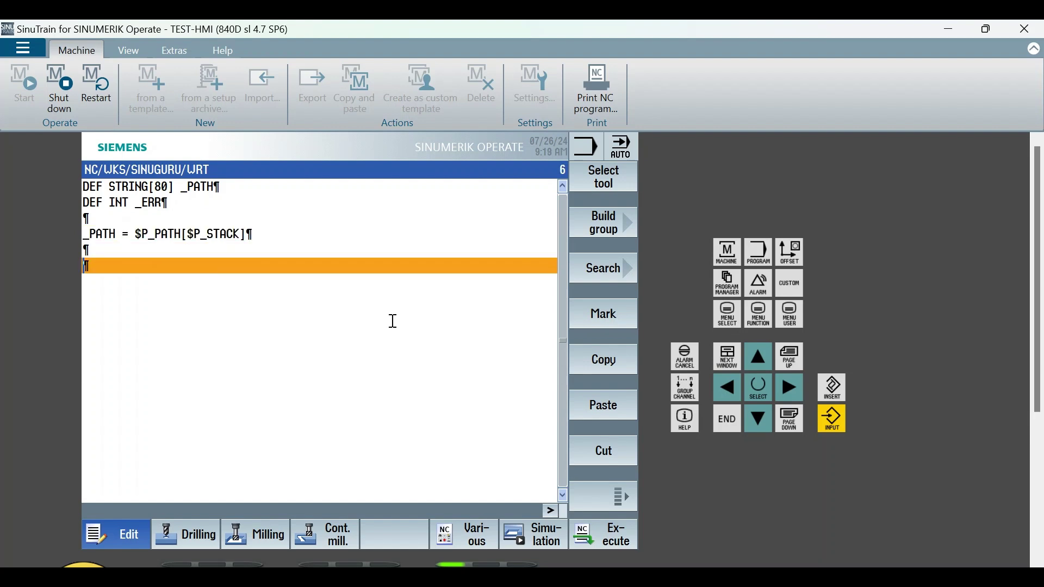
type("MS")
type("G(")
type("<<")
type("_")
type("PATH")
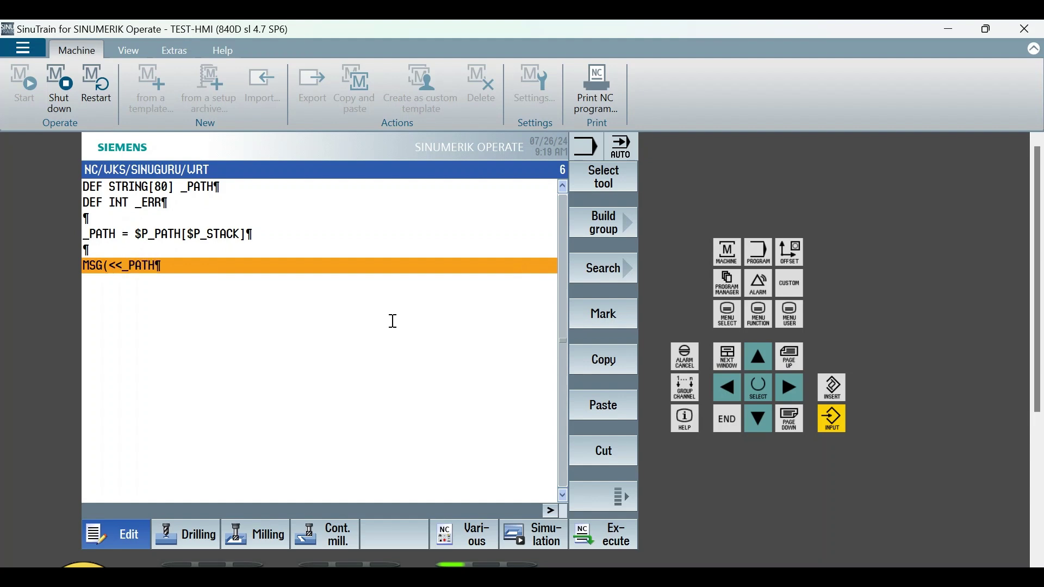
type(")")
key("Return")
key("Return")
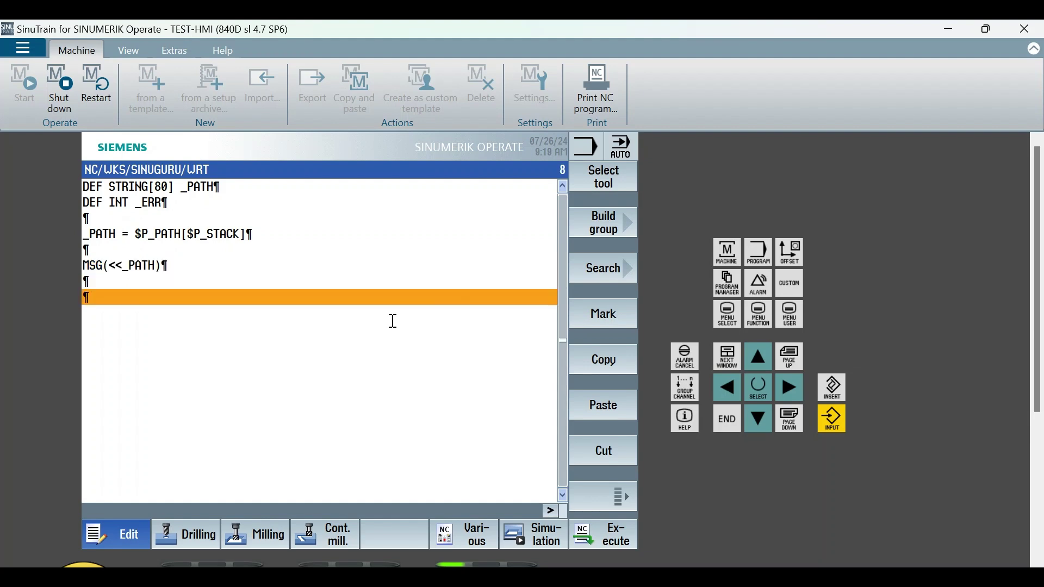
type("M00")
key("Return")
key("Return")
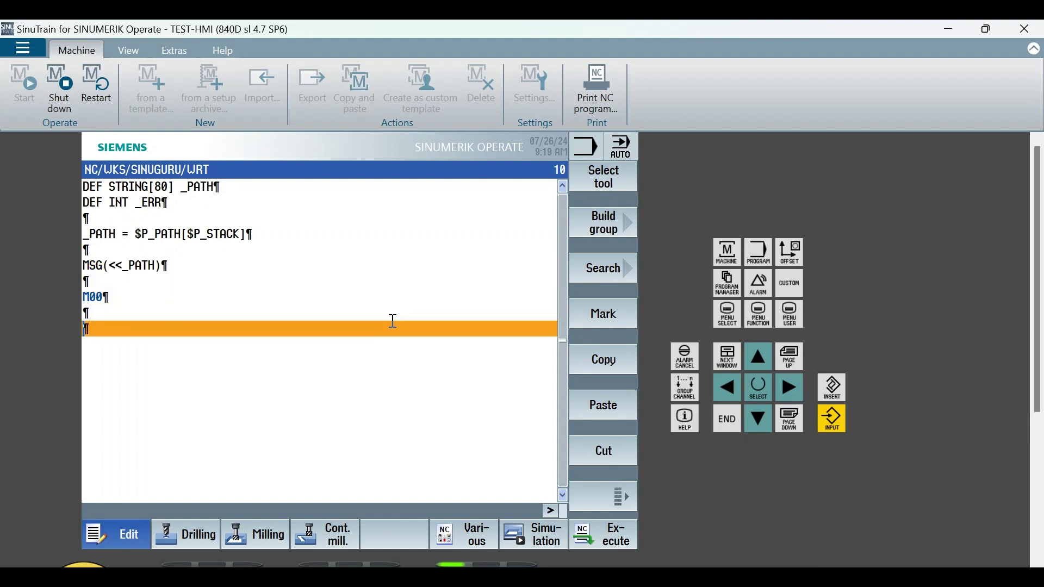
type("M30")
scroll(826, 431, "down", 2)
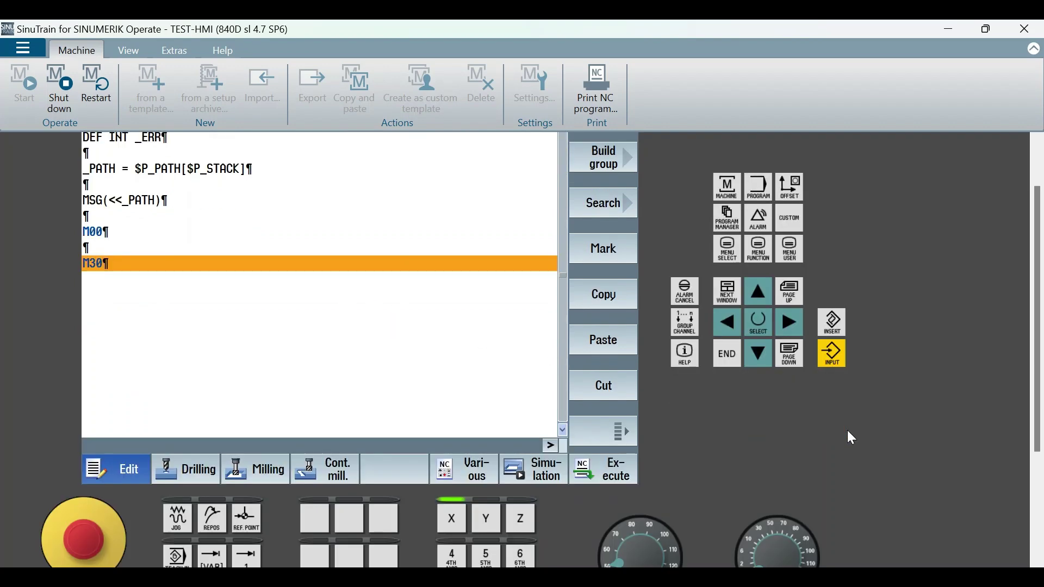
Run WRT with Cycle Start until the M00 stop, then reset it to the start.
left_click(610, 475)
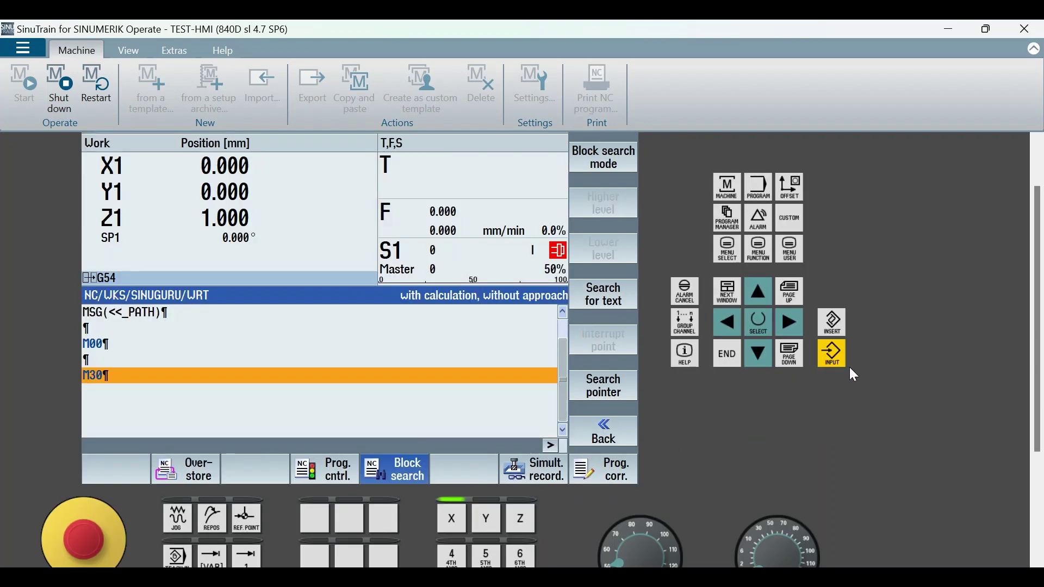
scroll(831, 445, "down", 5)
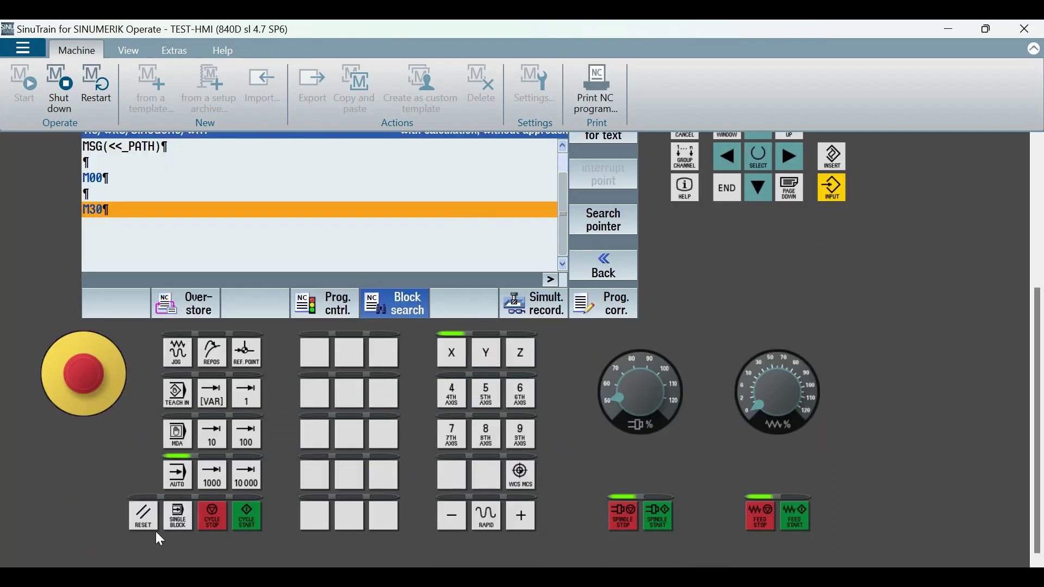
left_click(242, 526)
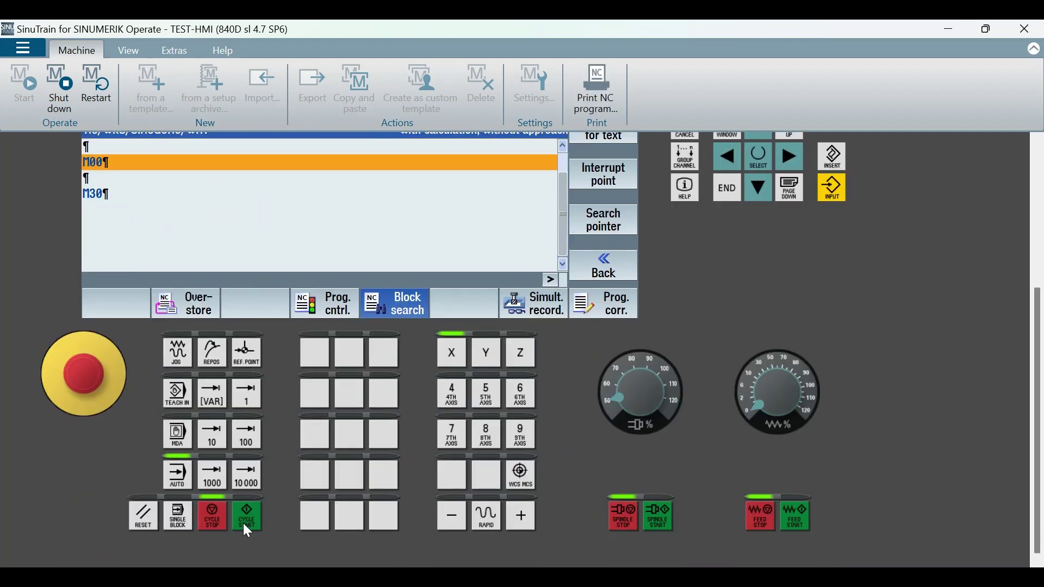
scroll(895, 387, "up", 7)
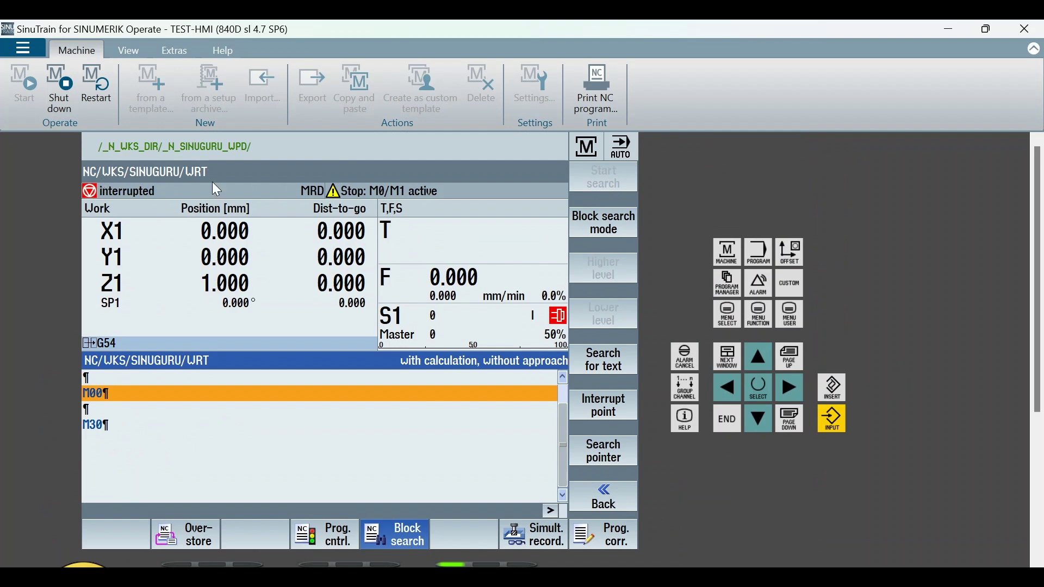
scroll(753, 355, "down", 4)
scroll(740, 363, "down", 2)
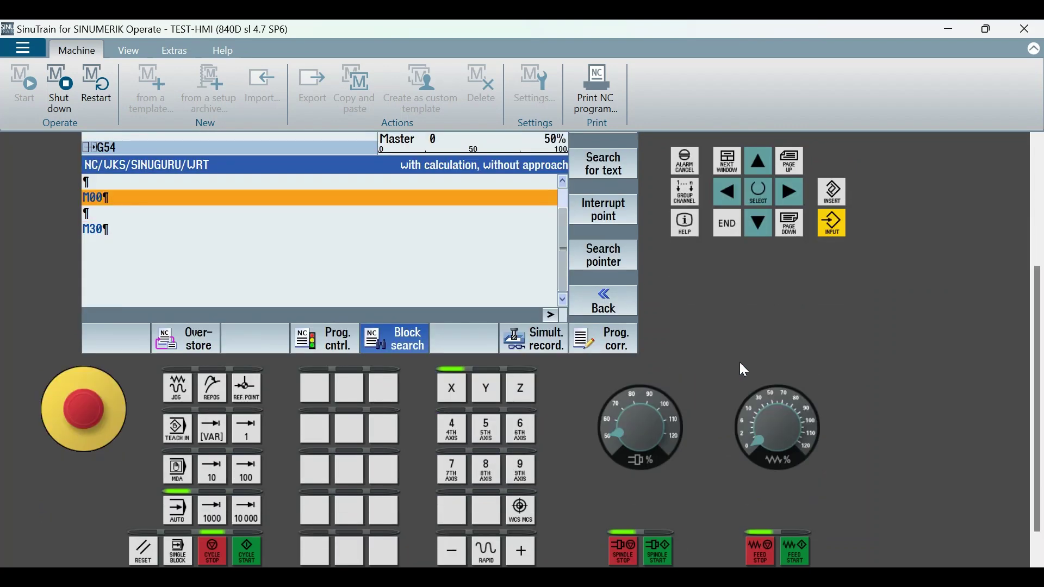
left_click(246, 551)
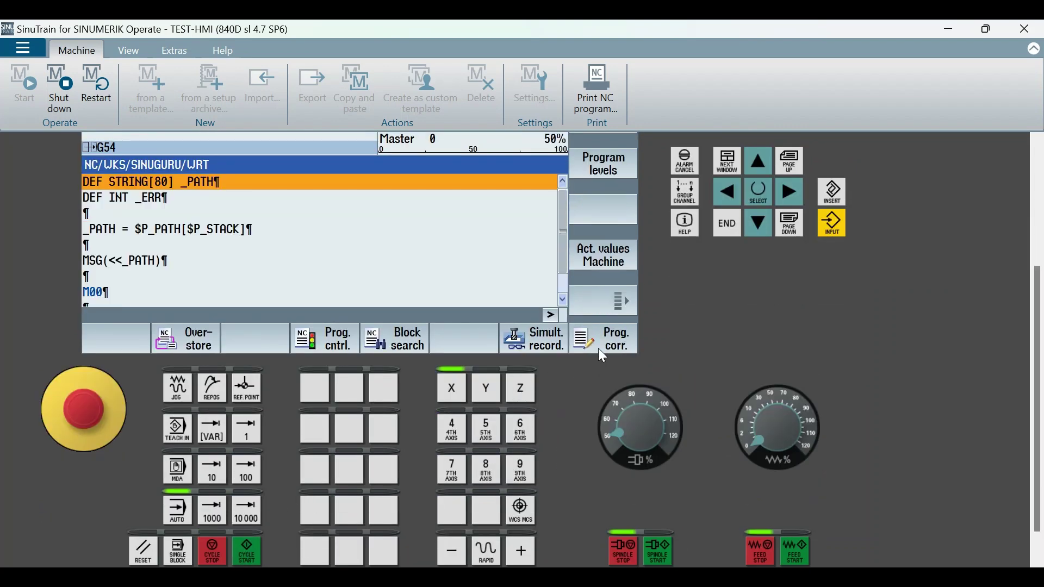
Reopen WRT and append SPF" to the _PATH line so it ends in _N_WRIT_SPF".
left_click(598, 349)
scroll(824, 380, "up", 6)
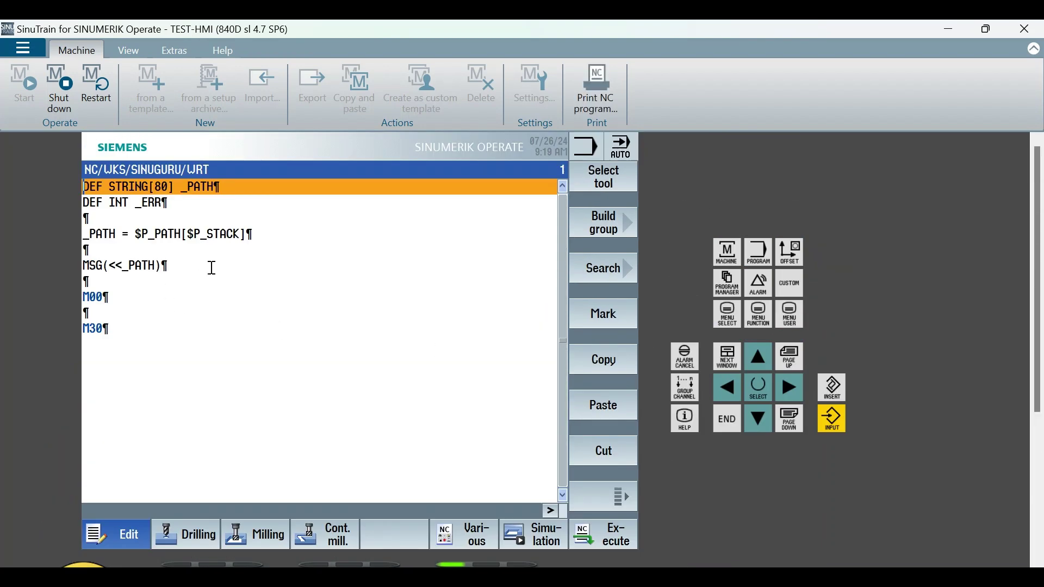
left_click(271, 240)
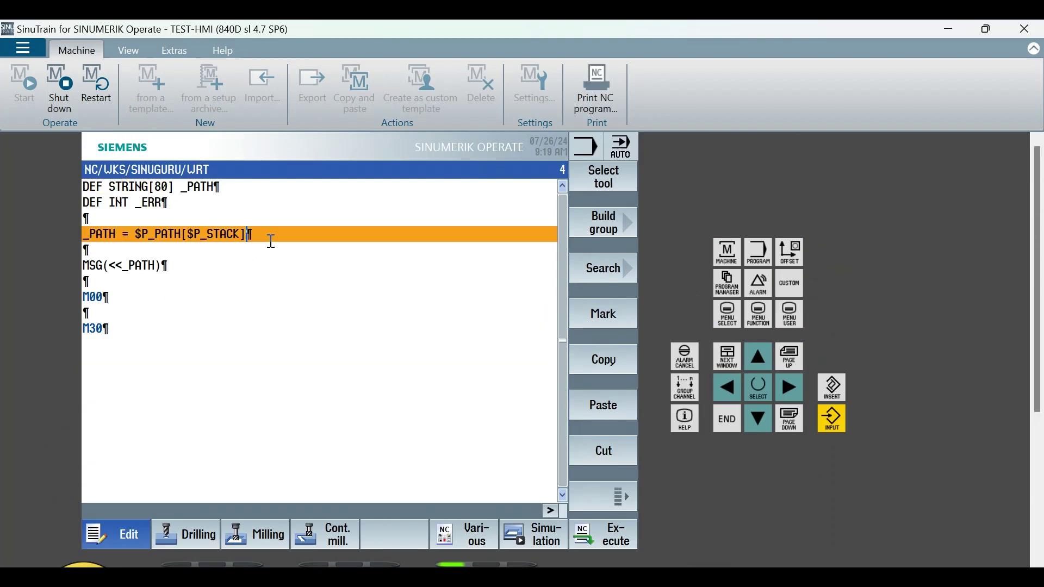
type("<<")
type("\"")
type("_")
type("N")
type("_")
type("U")
type("RI")
type("T")
type("_")
type("SPF")
type("\"")
Mark and delete the MSG and M00 lines, keeping the blank-line spacing.
left_click(131, 307)
key("shift+F4")
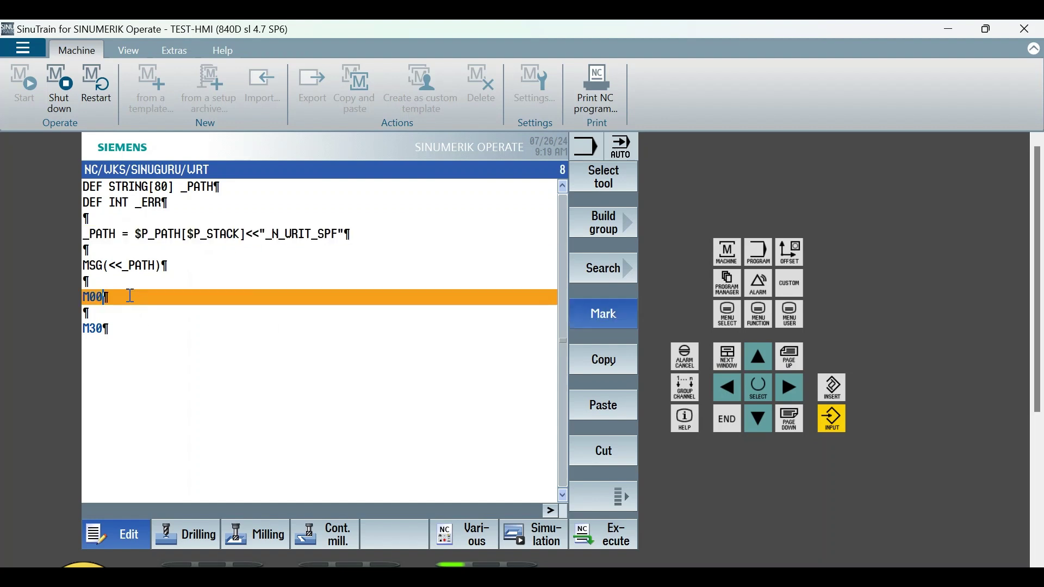
key("Up")
key("Up")
key("Delete")
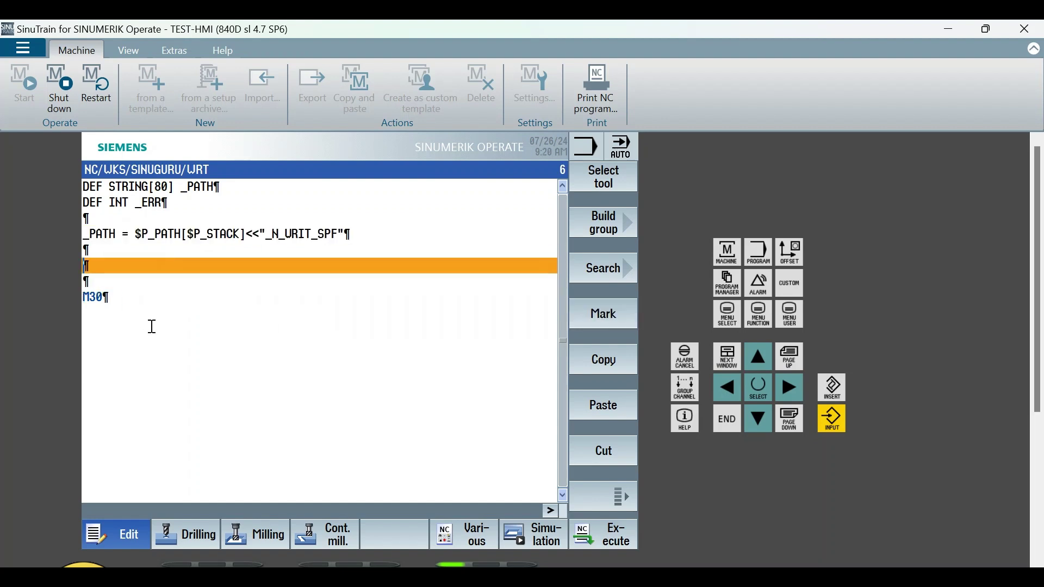
key("BackSpace")
key("Return")
type("WRI")
type("TE")
type("(")
type("_ERR")
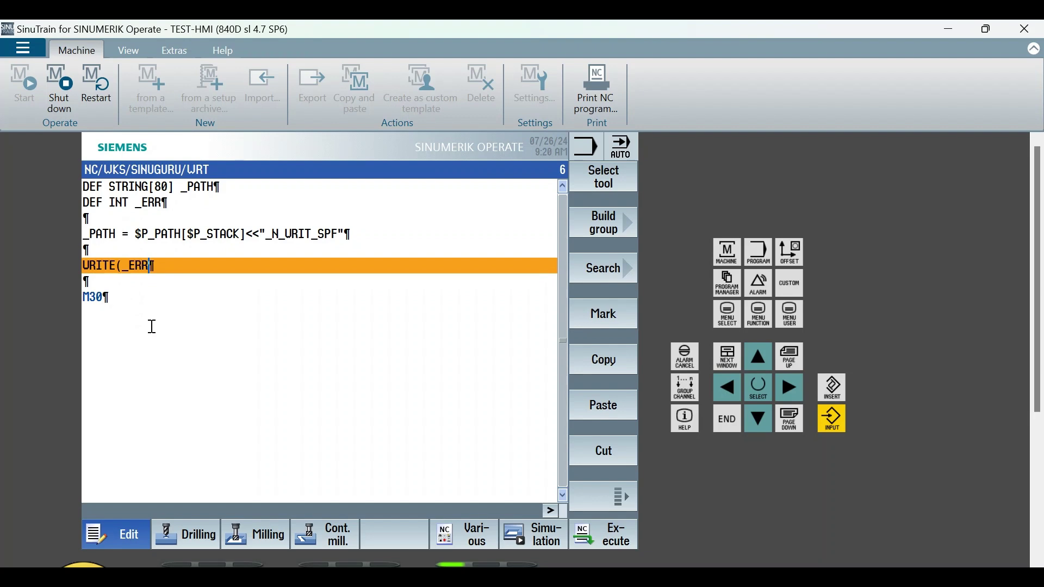
type(", ")
type("_")
type("PATH")
type(",")
type("\"")
type(", ")
type("he")
Enter WRITE(_ERR,_PATH,"; HELLO WORLD") on the empty line before M30.
key("BackSpace")
key("BackSpace")
type("J")
key("BackSpace")
type("HELLO")
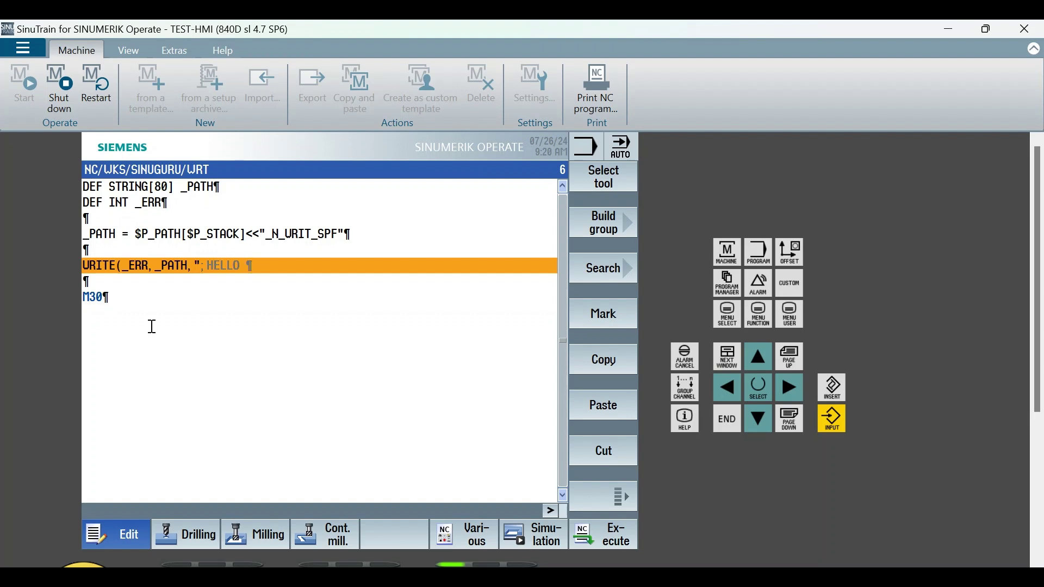
type(" WORLD")
type("\"")
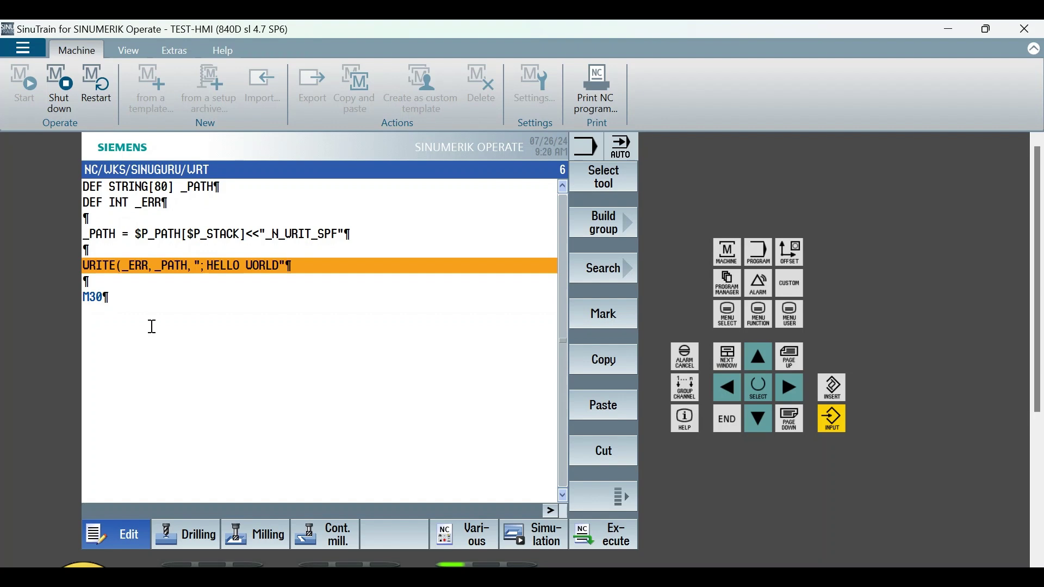
type(")")
left_click(236, 192)
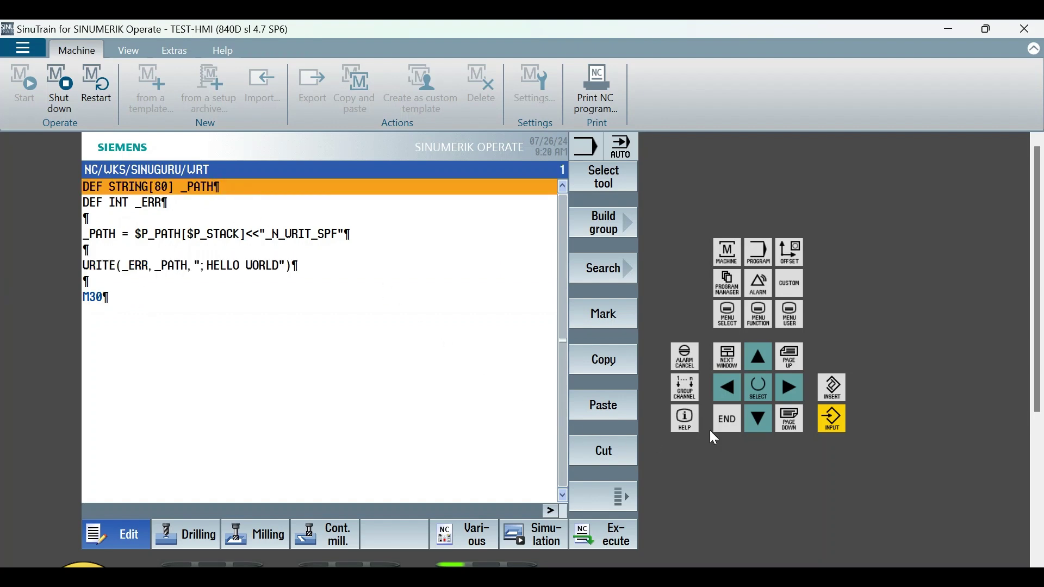
scroll(710, 431, "down", 2)
Load WRT for execution, then open WRIT.SPF to check its contents and close it.
left_click(617, 459)
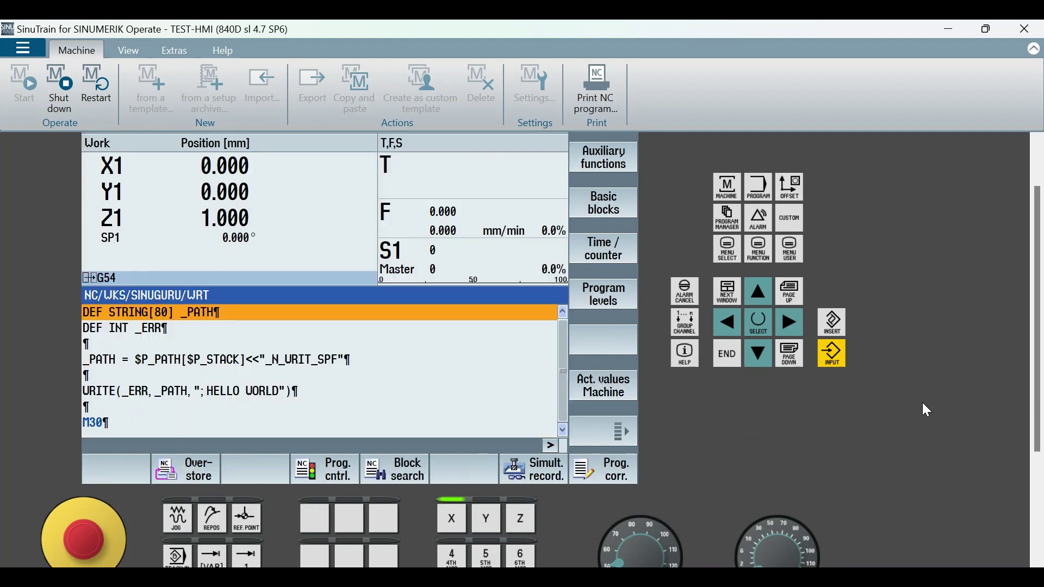
scroll(923, 402, "down", 2)
scroll(923, 395, "down", 3)
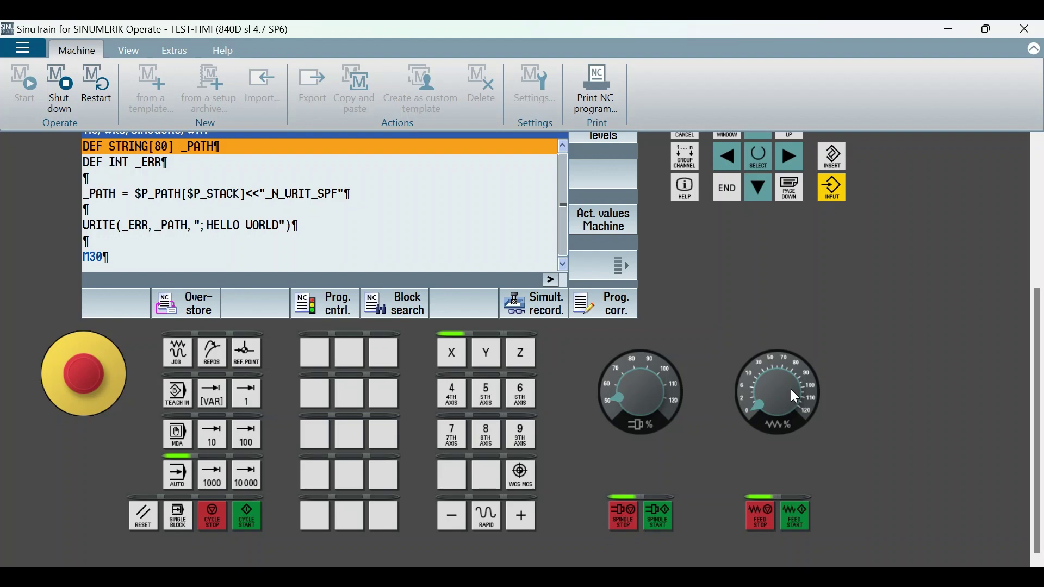
scroll(758, 326, "up", 4)
scroll(760, 332, "up", 3)
left_click(728, 295)
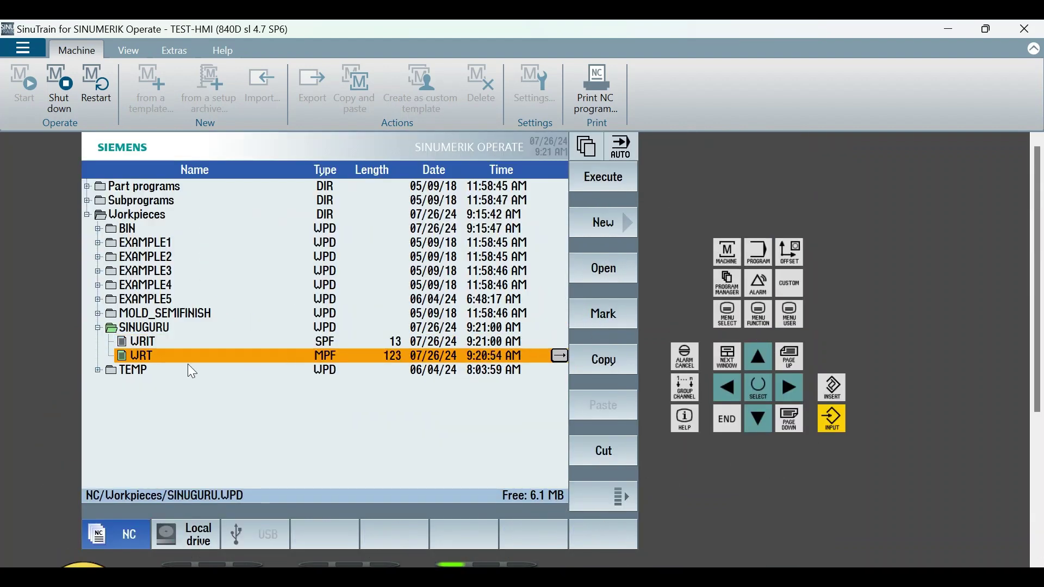
left_click(172, 345)
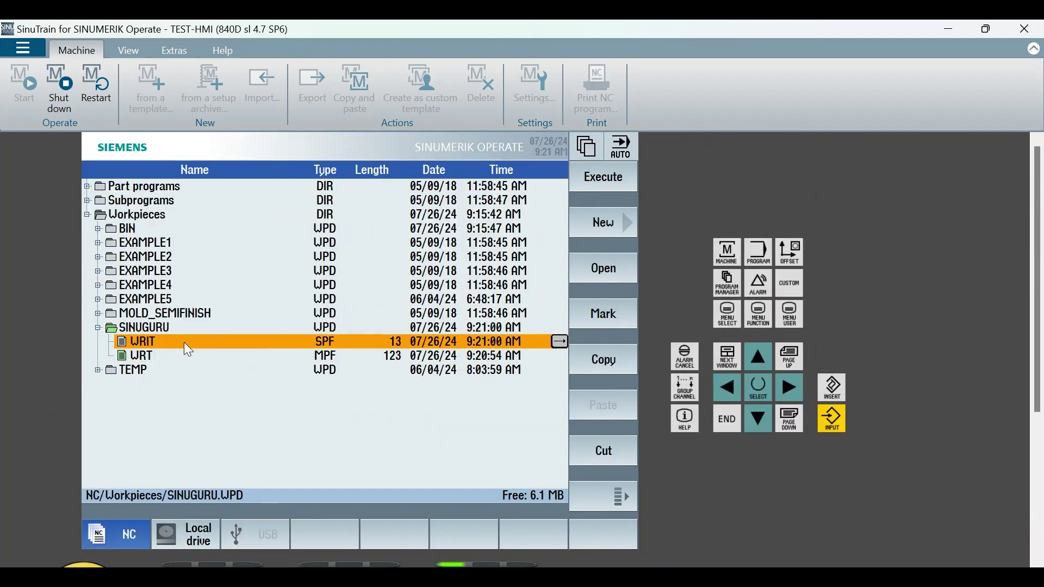
double_click(188, 342)
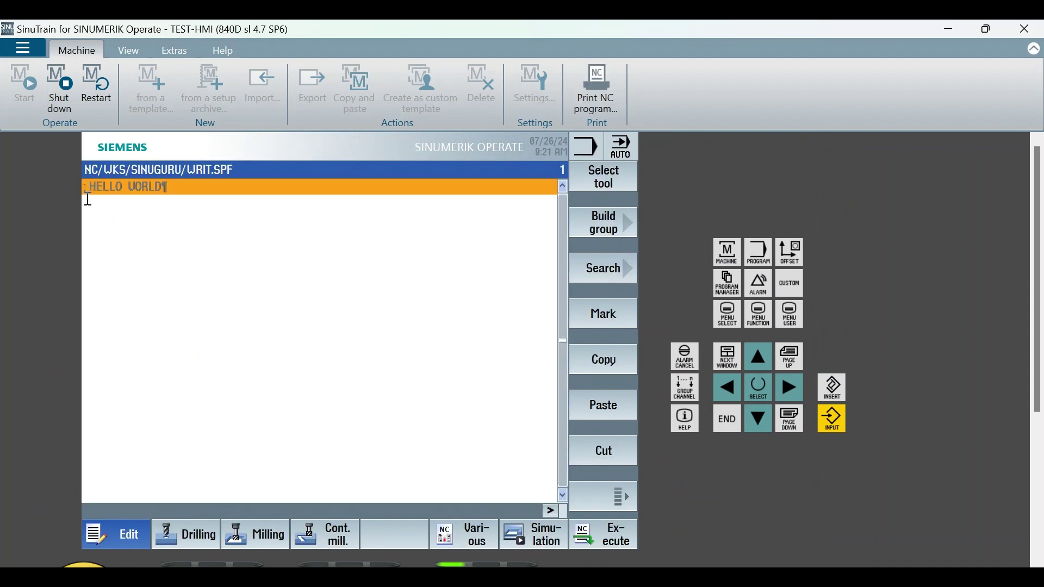
left_click(605, 490)
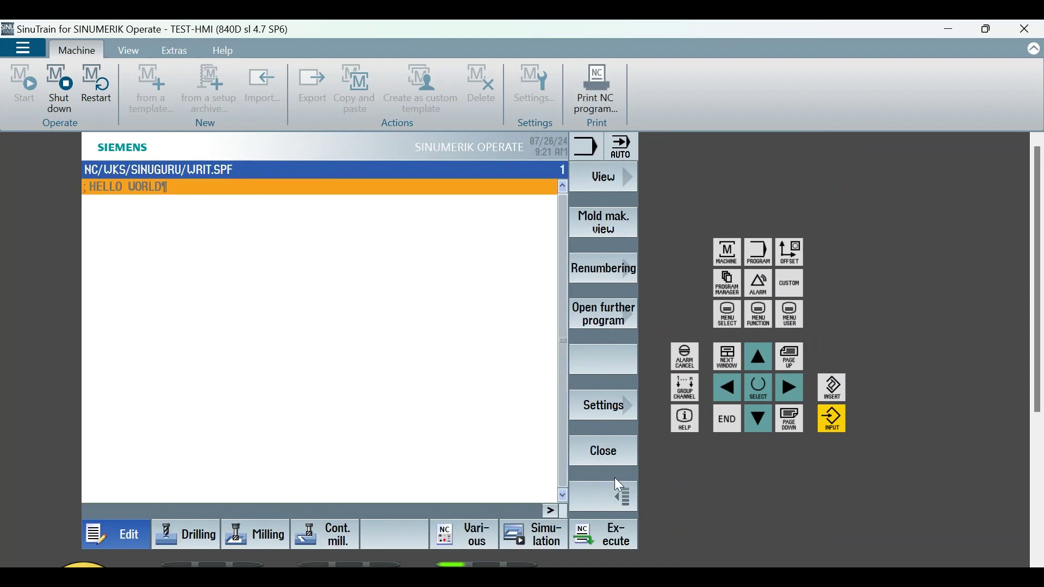
left_click(618, 450)
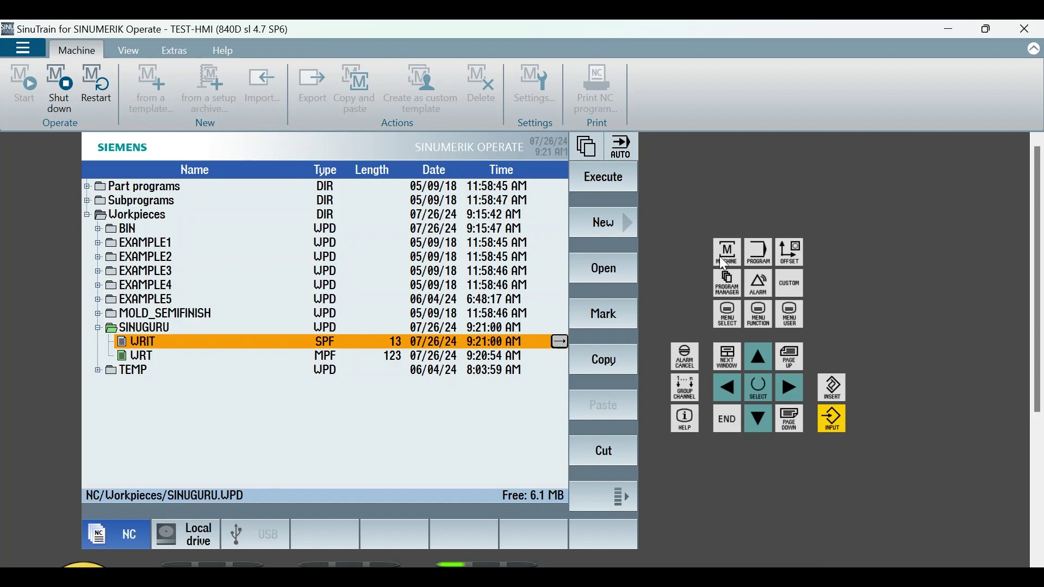
Run WRT again and reopen WRIT.SPF to see the second HELLO WORLD line.
key("shift+F1")
scroll(982, 411, "down", 2)
scroll(781, 241, "down", 3)
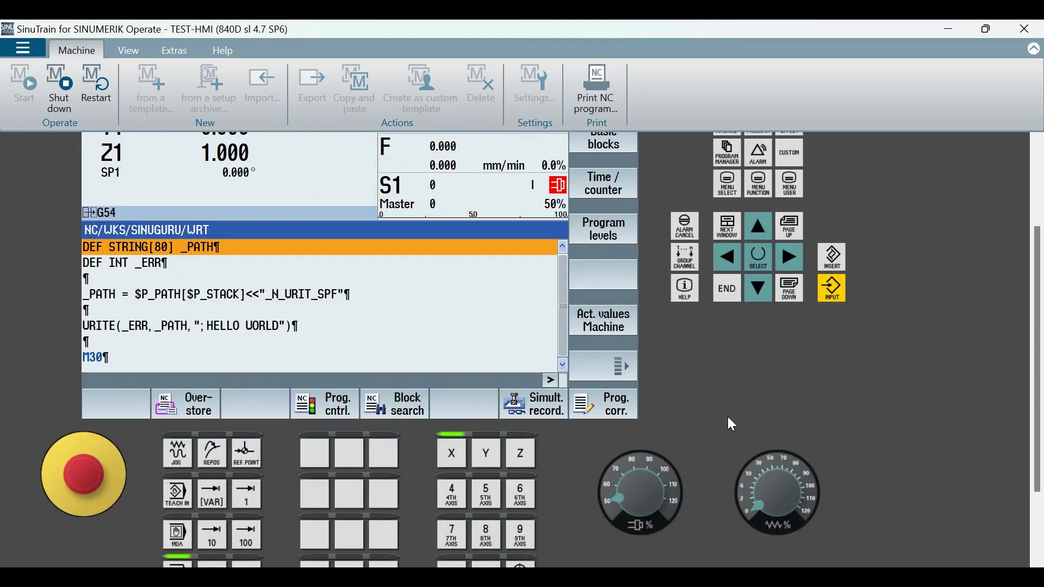
scroll(892, 391, "down", 3)
left_click(247, 516)
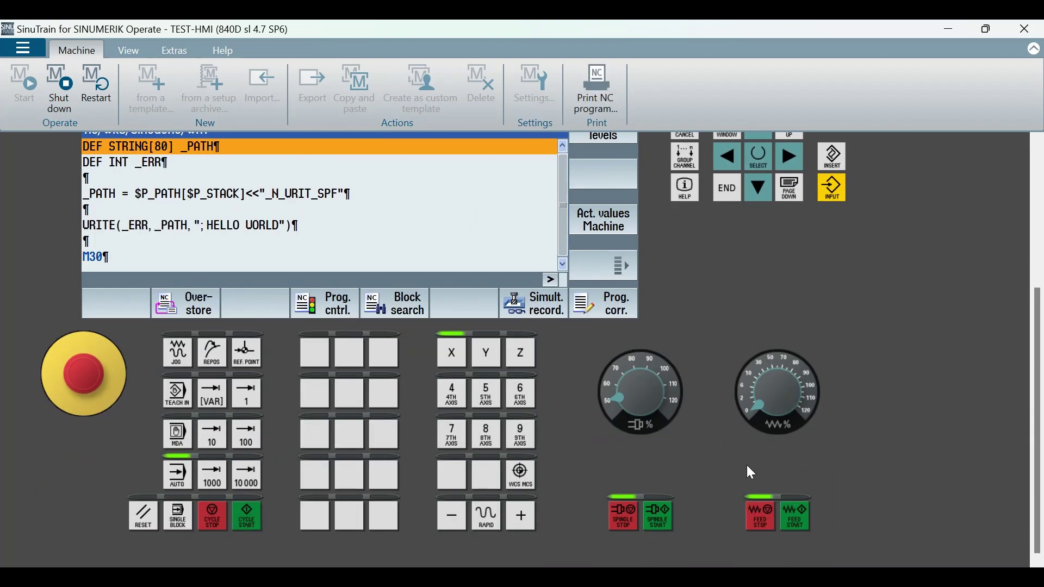
scroll(911, 420, "up", 3)
scroll(917, 418, "up", 2)
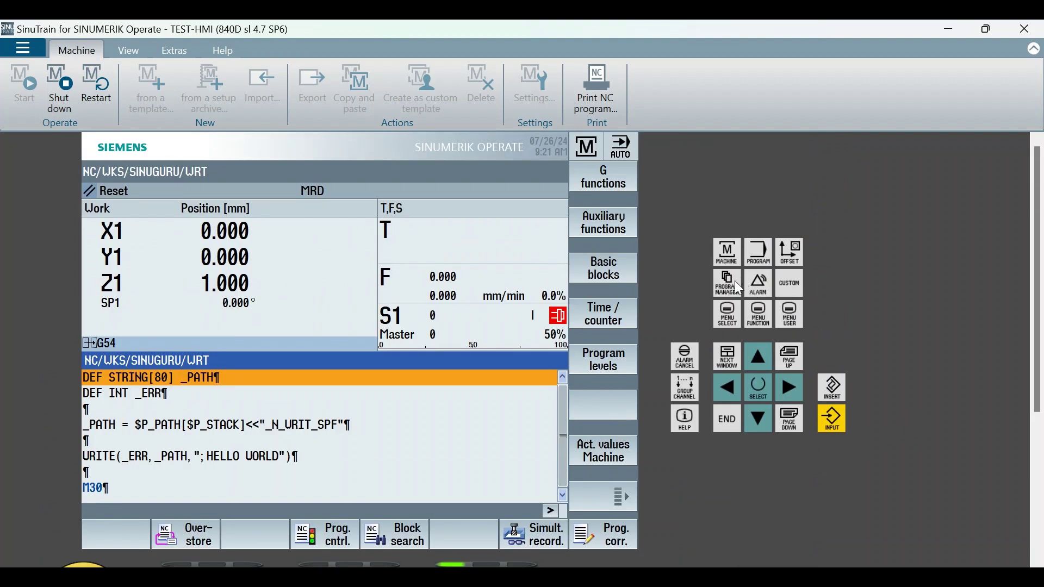
left_click(734, 284)
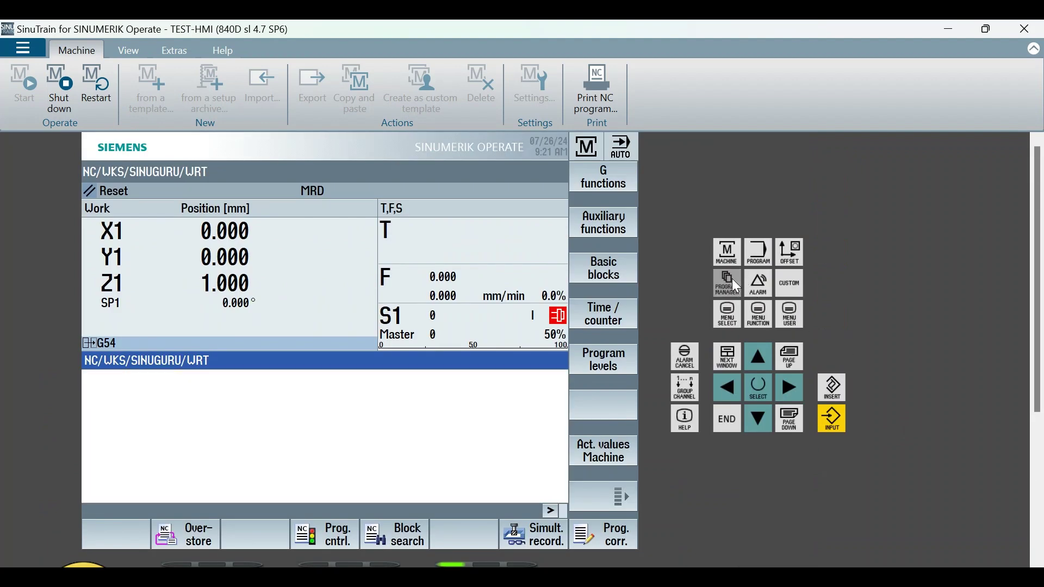
double_click(216, 339)
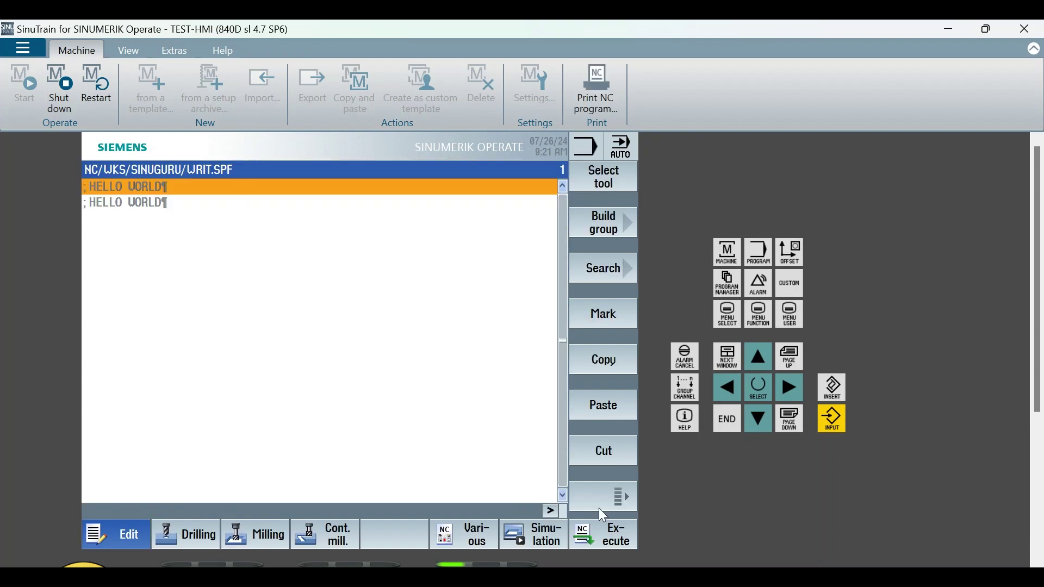
Close WRIT.SPF and open WRT.MPF for editing.
left_click(611, 489)
left_click(613, 455)
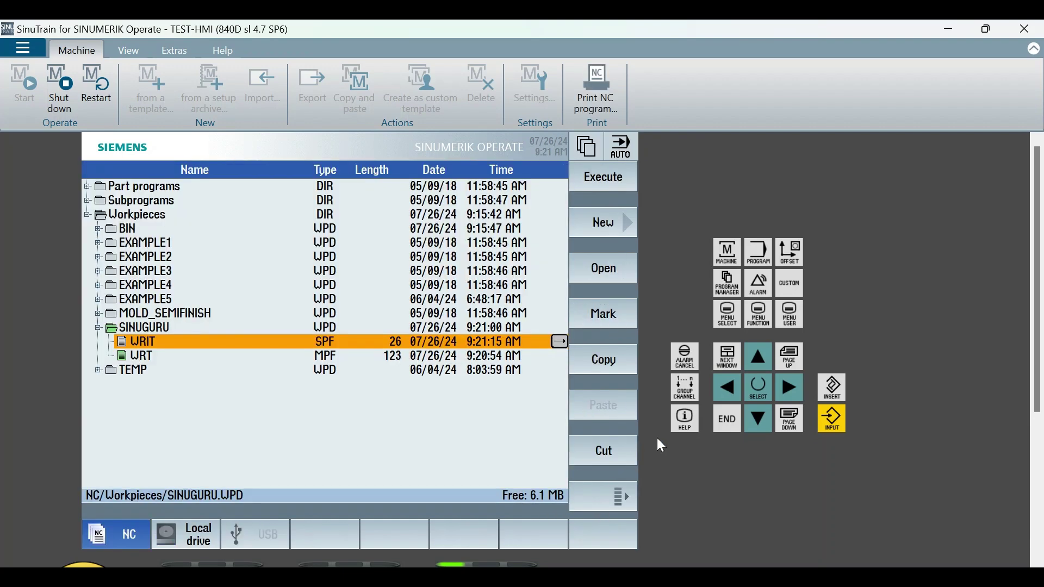
double_click(160, 356)
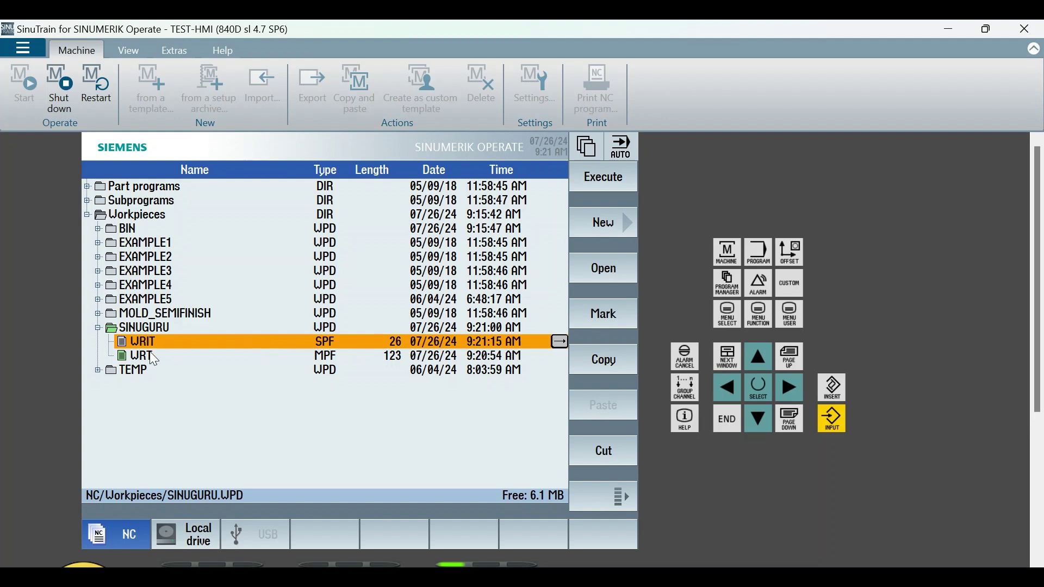
Insert IF ISFILE(_PATH) and ENDIF above the WRITE line, with an empty line inside for DELETE.
left_click(101, 251)
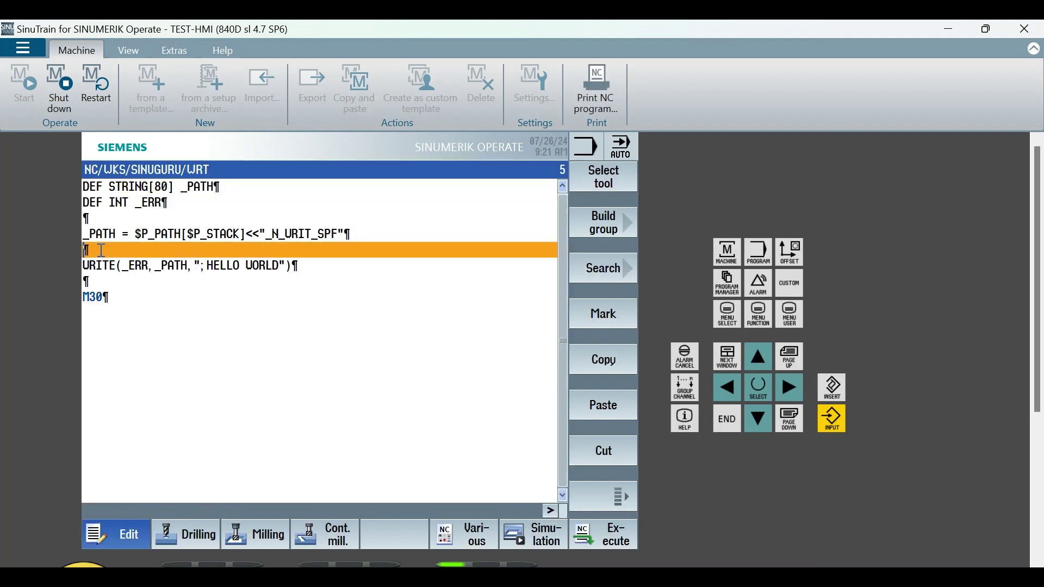
key("Return")
key("Return")
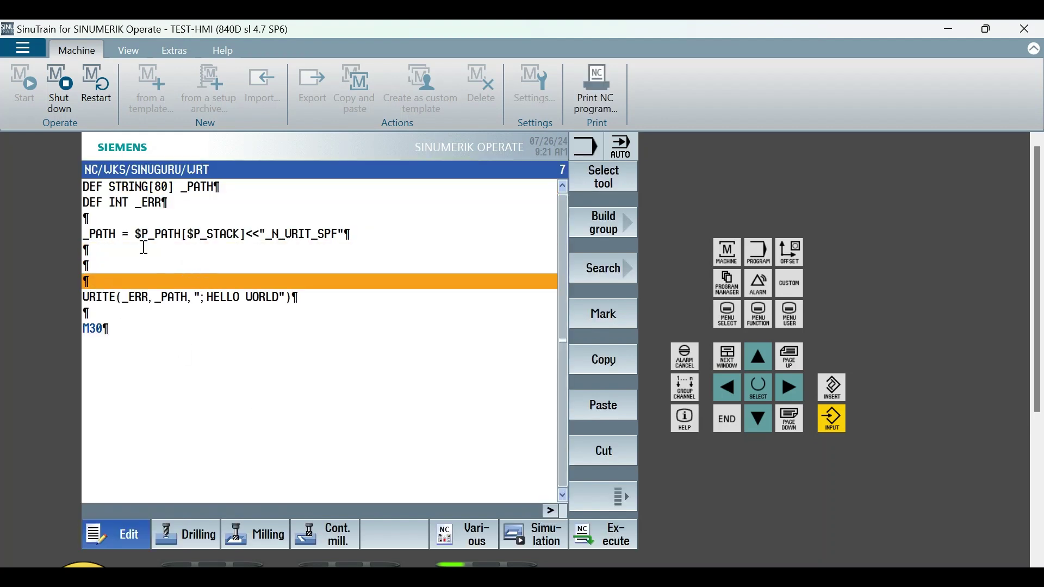
left_click(144, 249)
key("Return")
type("IF ")
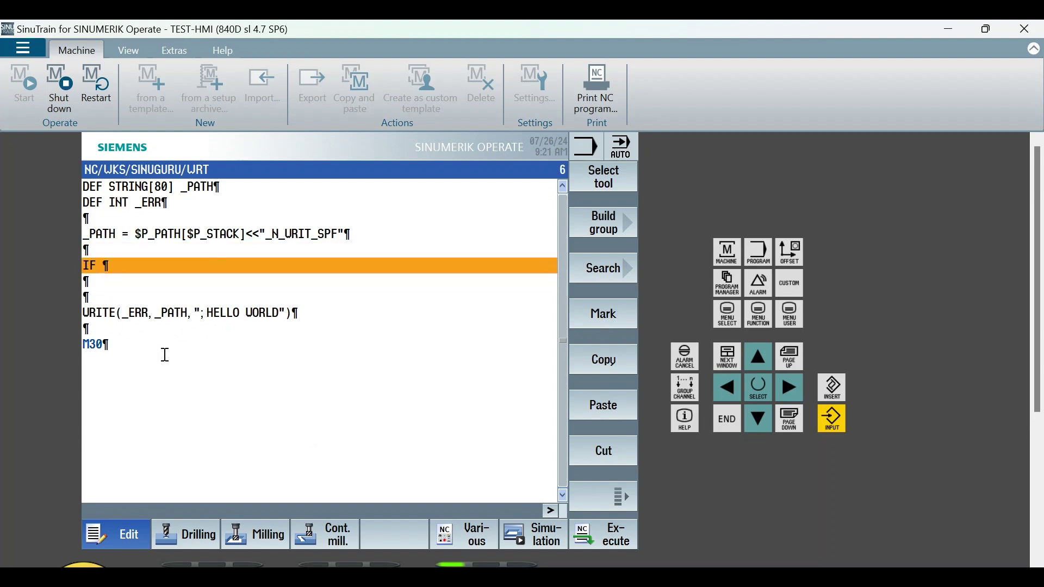
type("ISFI")
type("LE")
type("(")
type("_PATH")
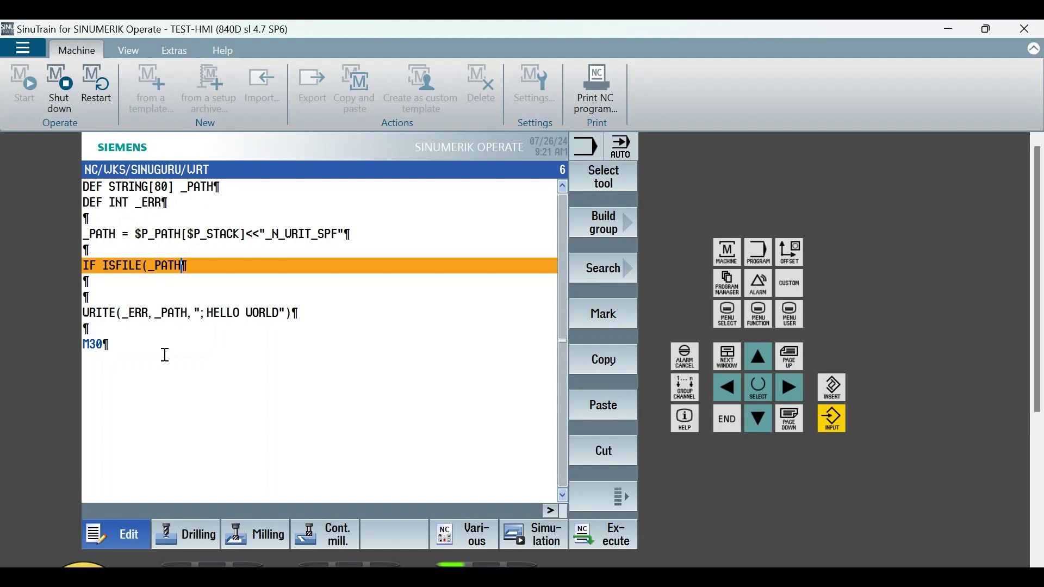
type(")")
key("Return")
key("Return")
key("Return")
type("END")
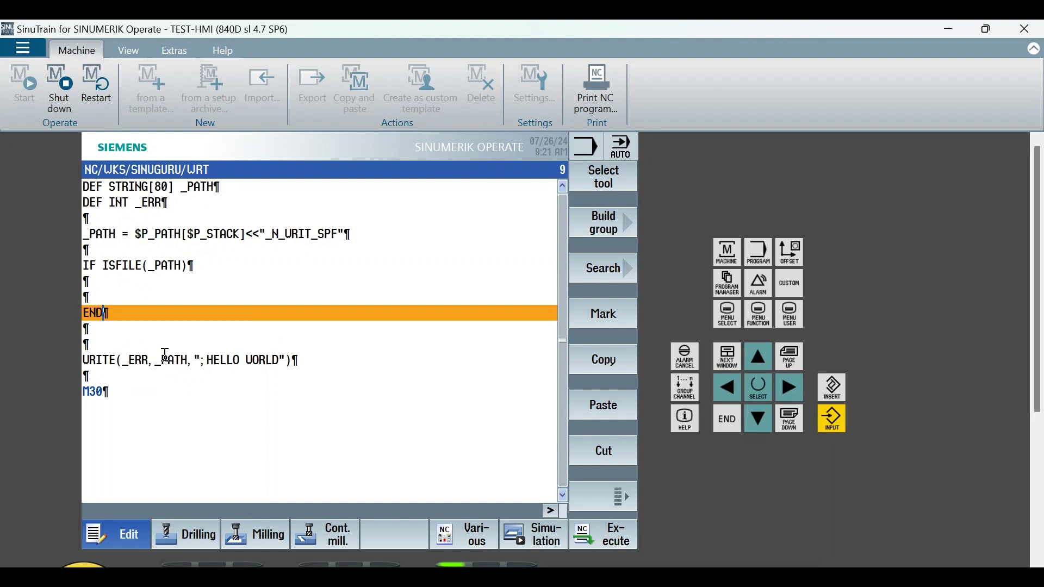
type("IF")
key("Up")
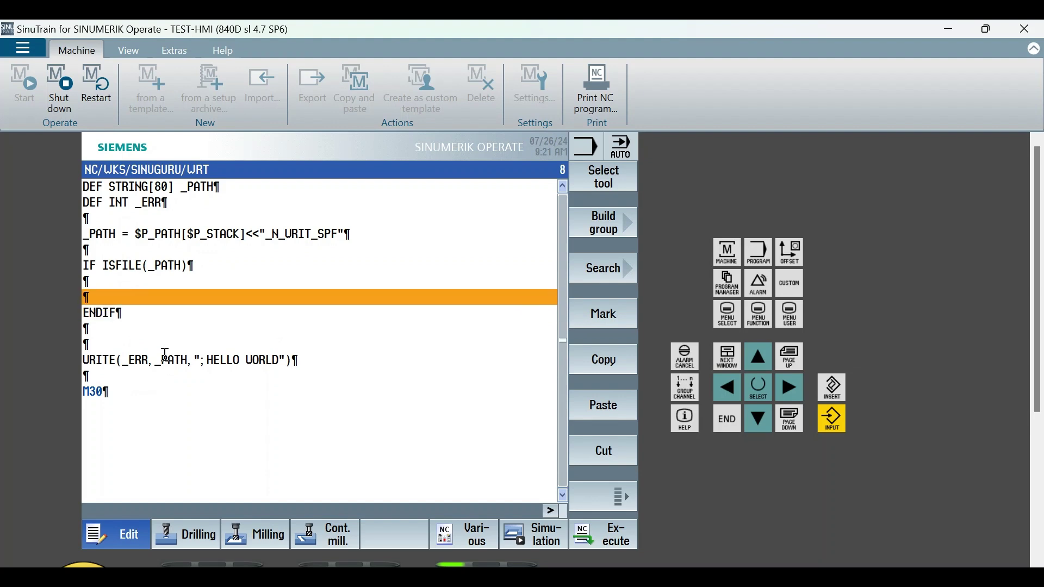
key("Up")
type("DE")
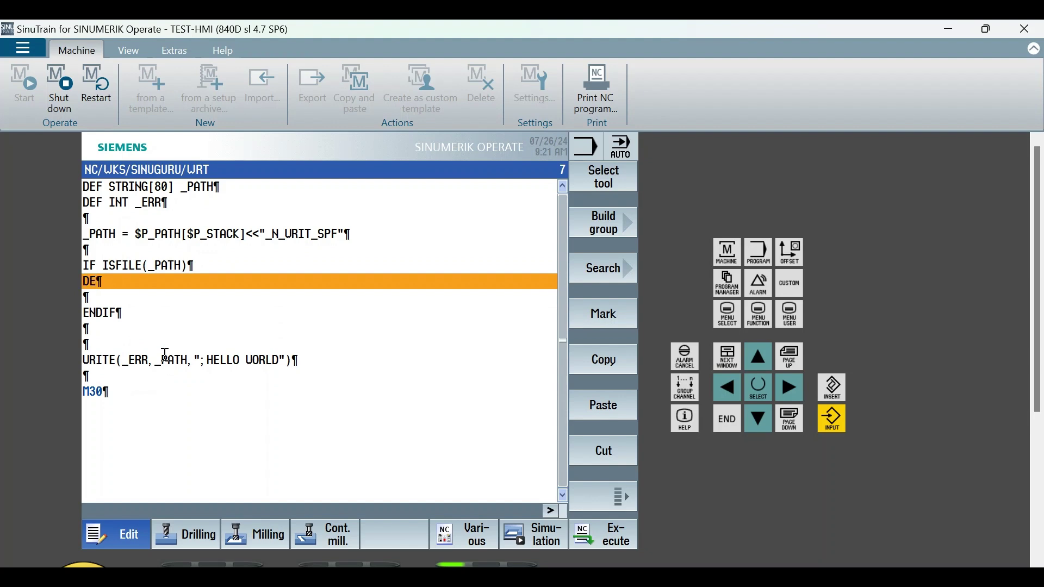